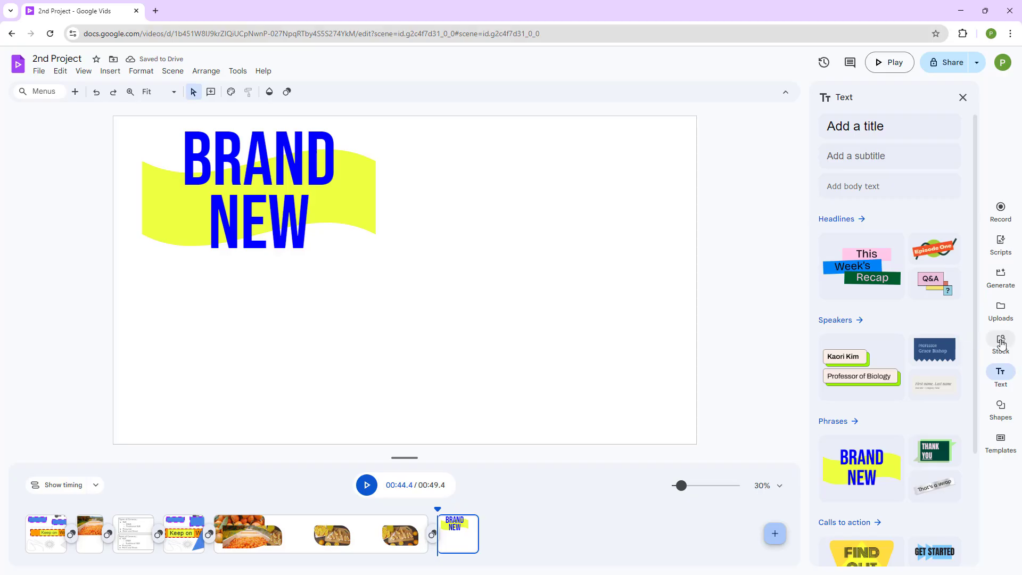
# Insert the stock image of Diwali diya lamps, shrink it and place it in the scene's upper right area.
pyautogui.click(1001, 345)
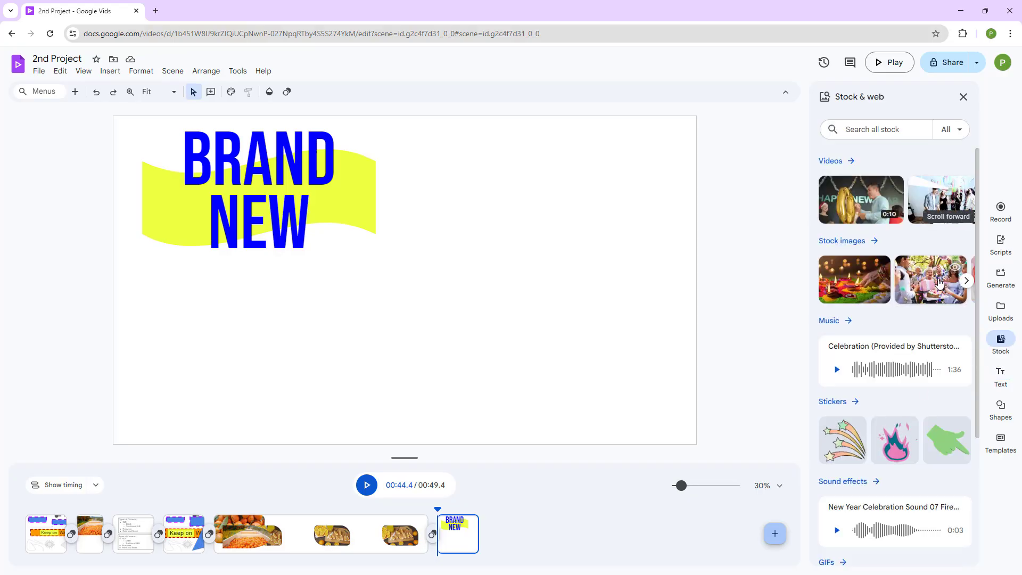
pyautogui.click(869, 288)
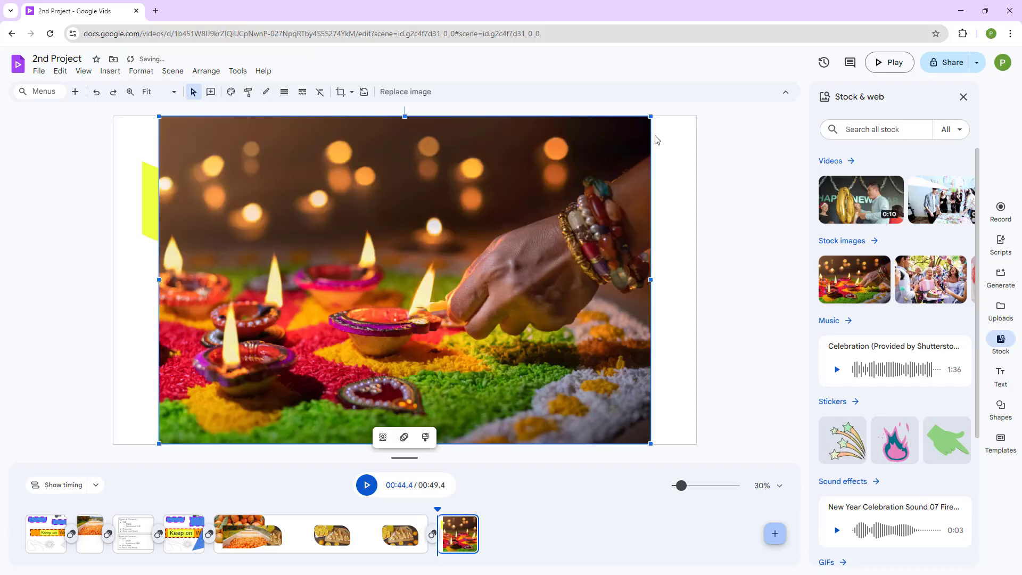
pyautogui.moveTo(650, 116); pyautogui.dragTo(428, 262)
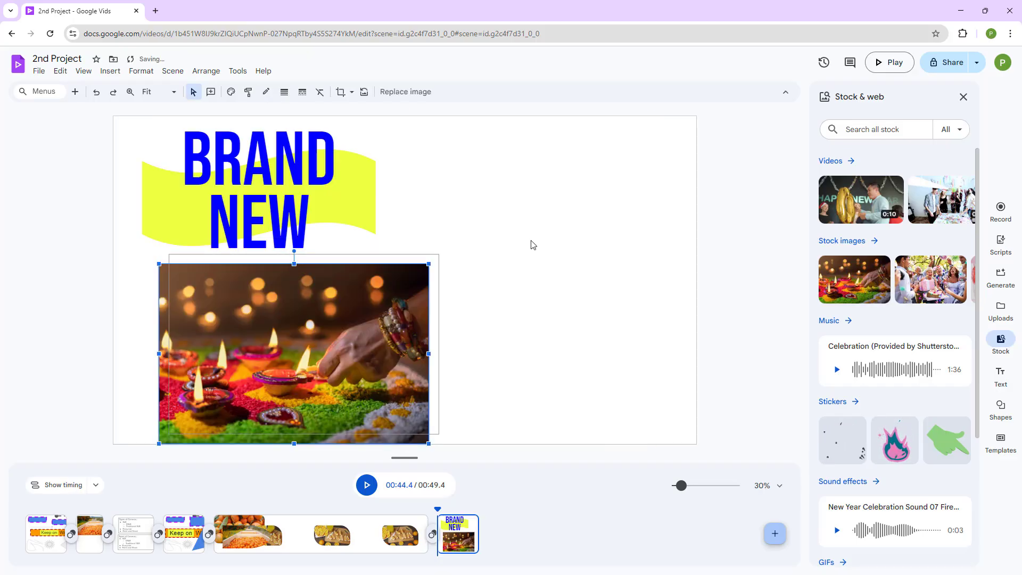
pyautogui.moveTo(317, 345); pyautogui.dragTo(562, 212)
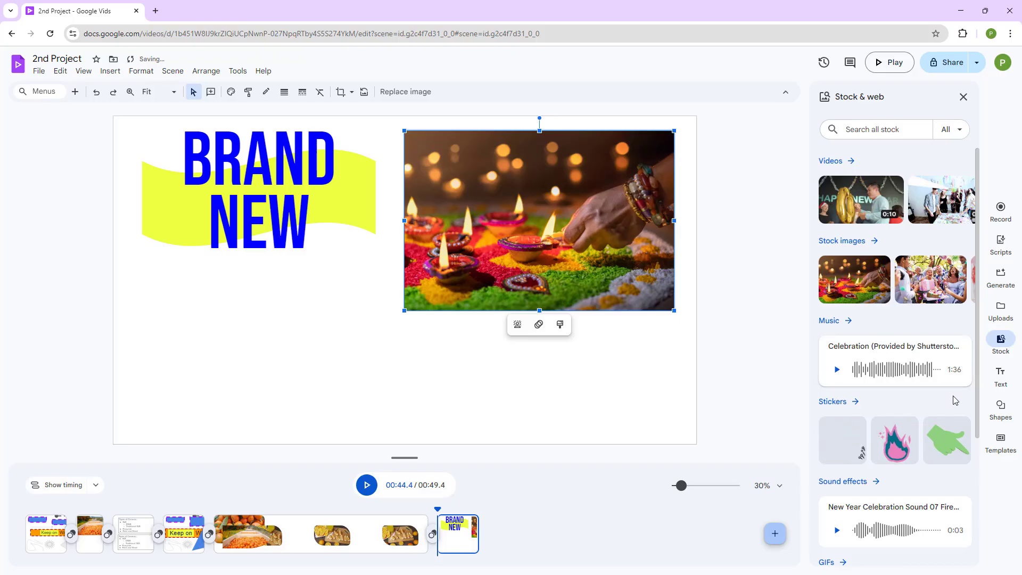
# Add a cloud shape below the BRAND NEW title and enlarge it.
pyautogui.click(1000, 408)
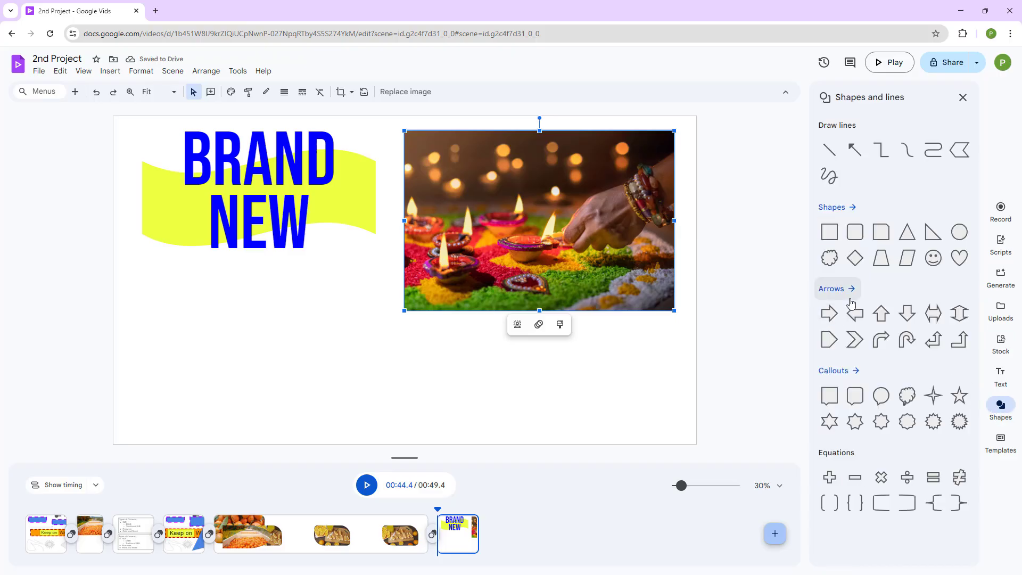
pyautogui.moveTo(829, 258); pyautogui.dragTo(298, 285)
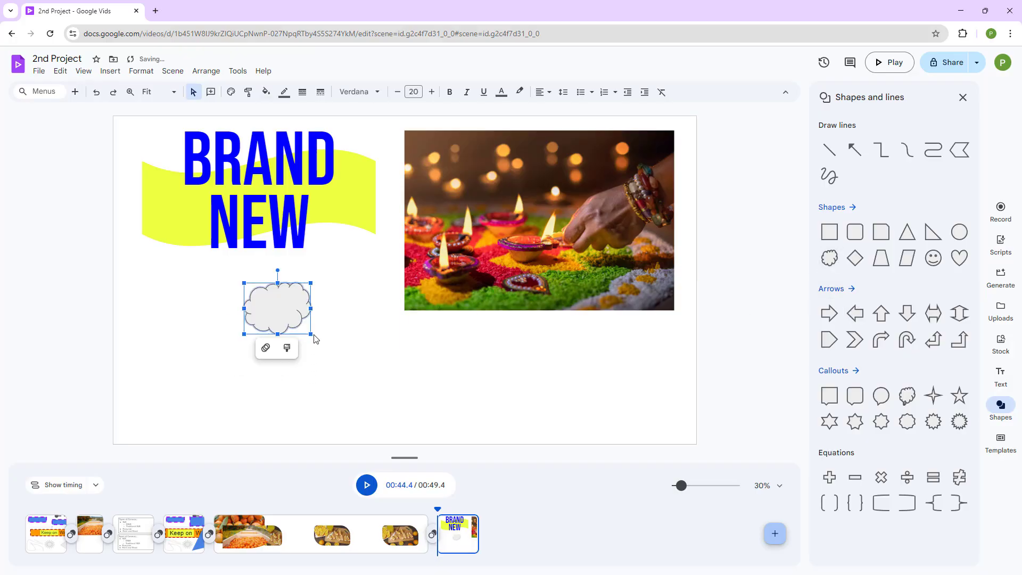
pyautogui.moveTo(312, 334); pyautogui.dragTo(393, 410)
pyautogui.click(447, 413)
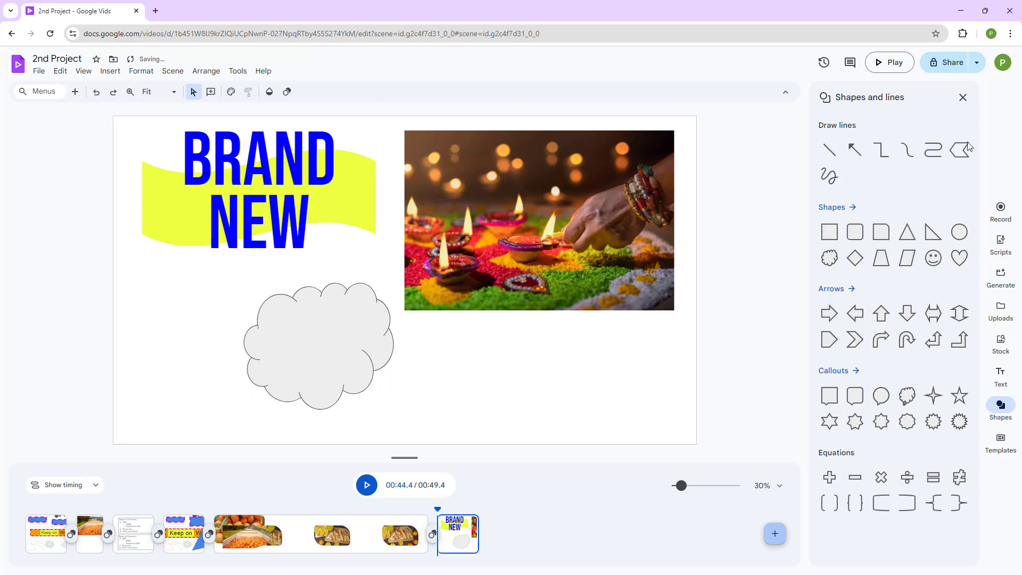
pyautogui.click(963, 97)
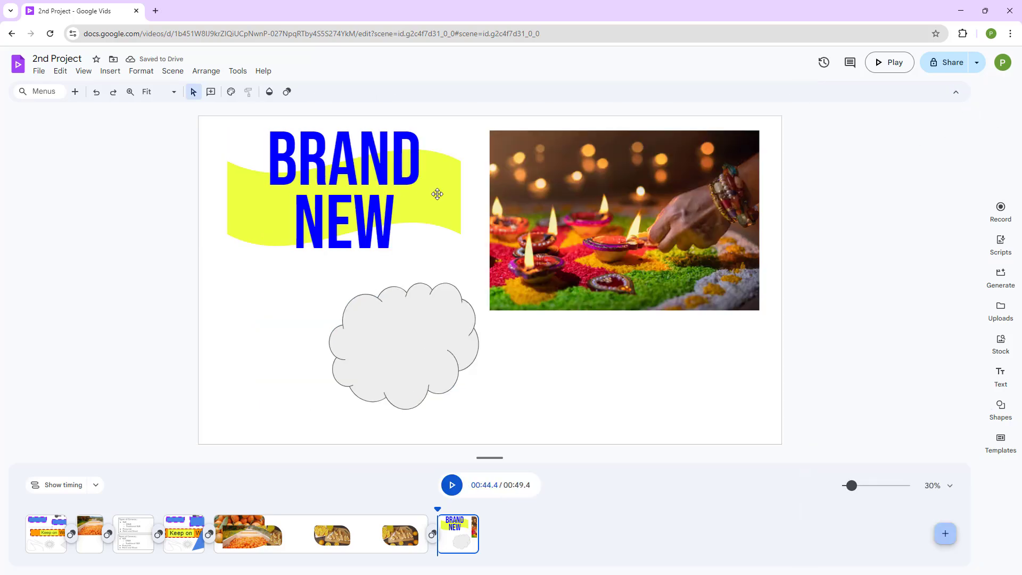
# Apply the Scale enter animation to the BRAND NEW title.
pyautogui.click(437, 193)
pyautogui.click(507, 340)
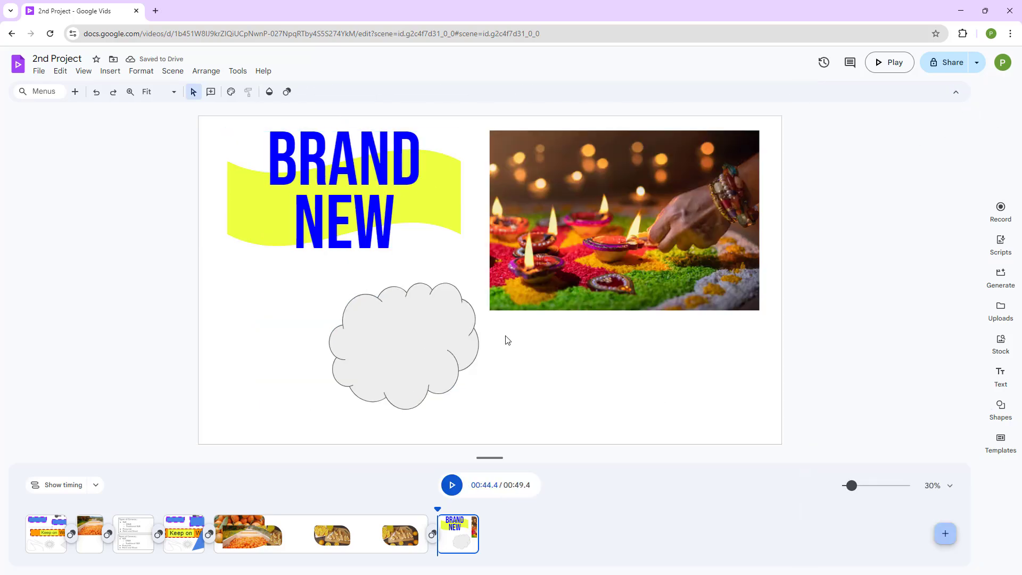
pyautogui.click(449, 224)
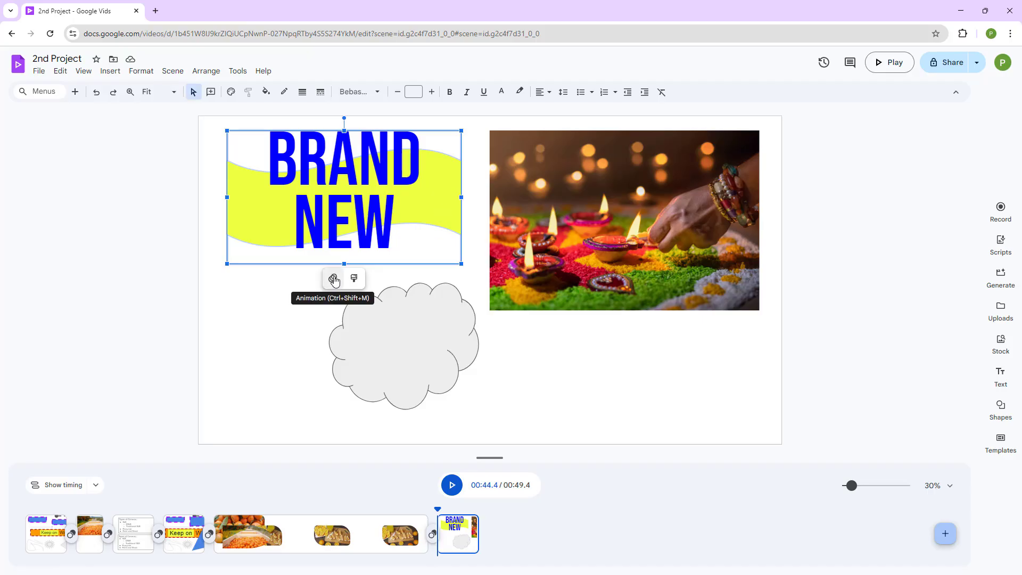
pyautogui.click(333, 278)
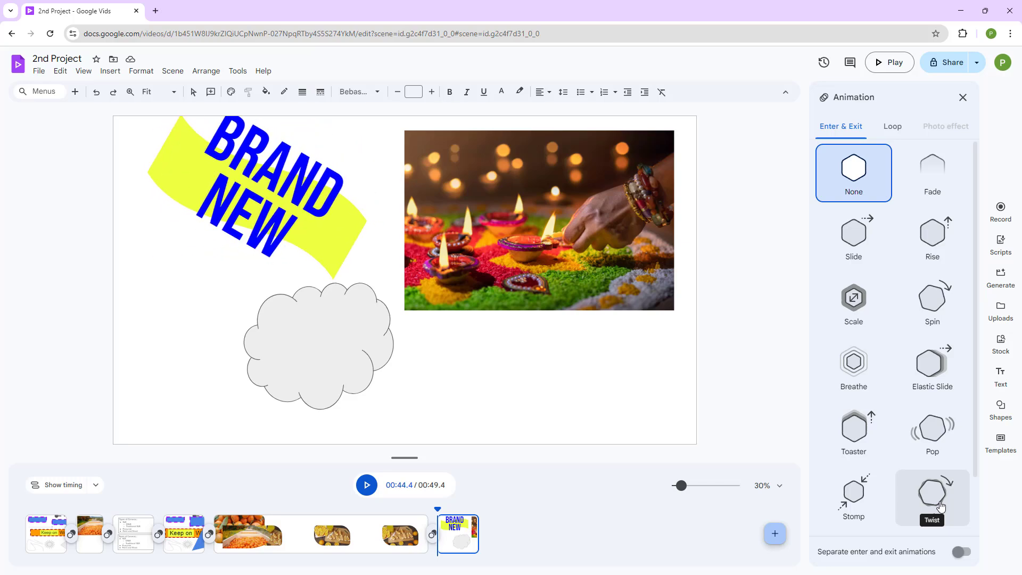
pyautogui.click(855, 306)
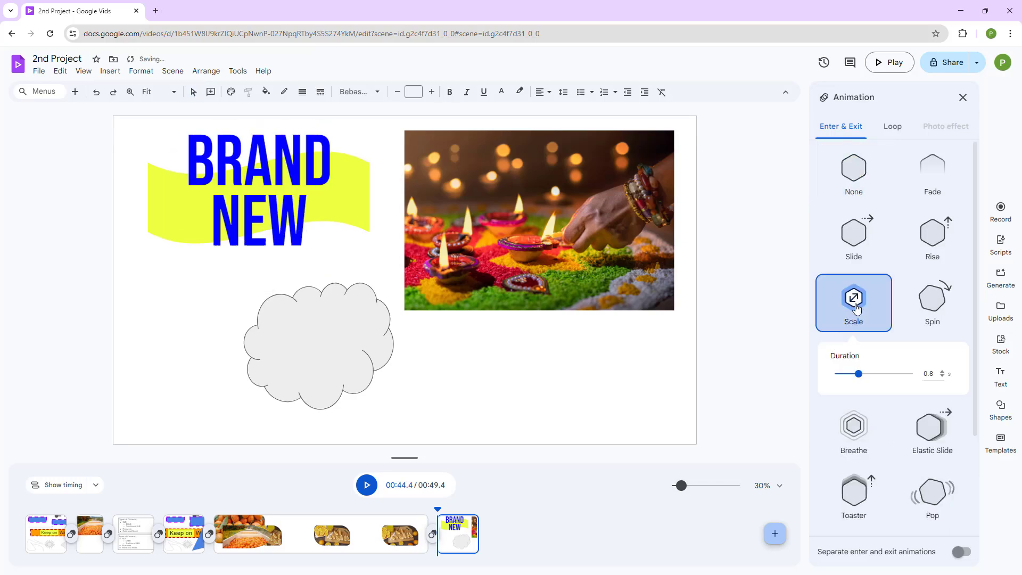
# Add a Shake loop animation at Medium speed to the title.
pyautogui.click(892, 126)
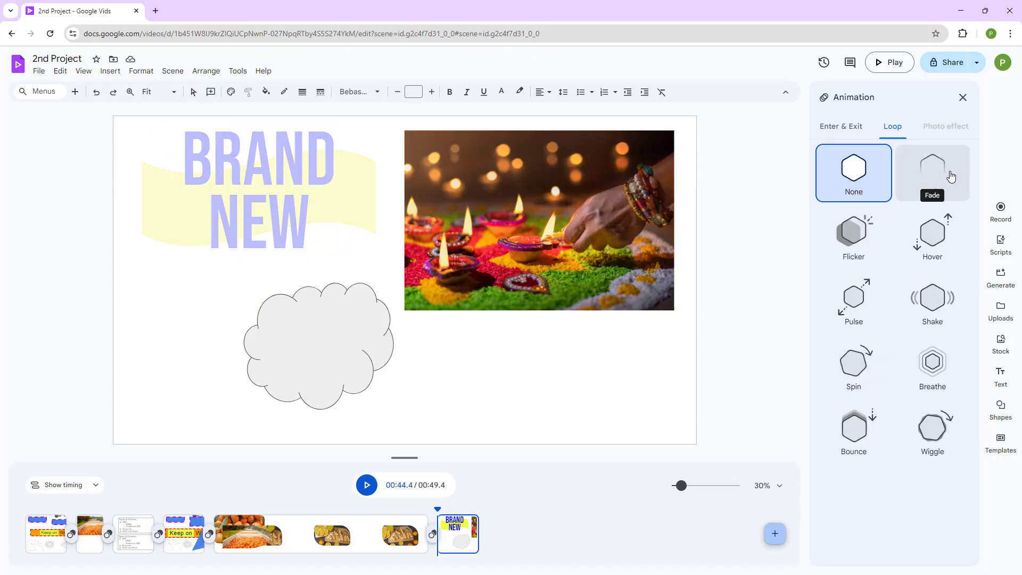
pyautogui.click(934, 317)
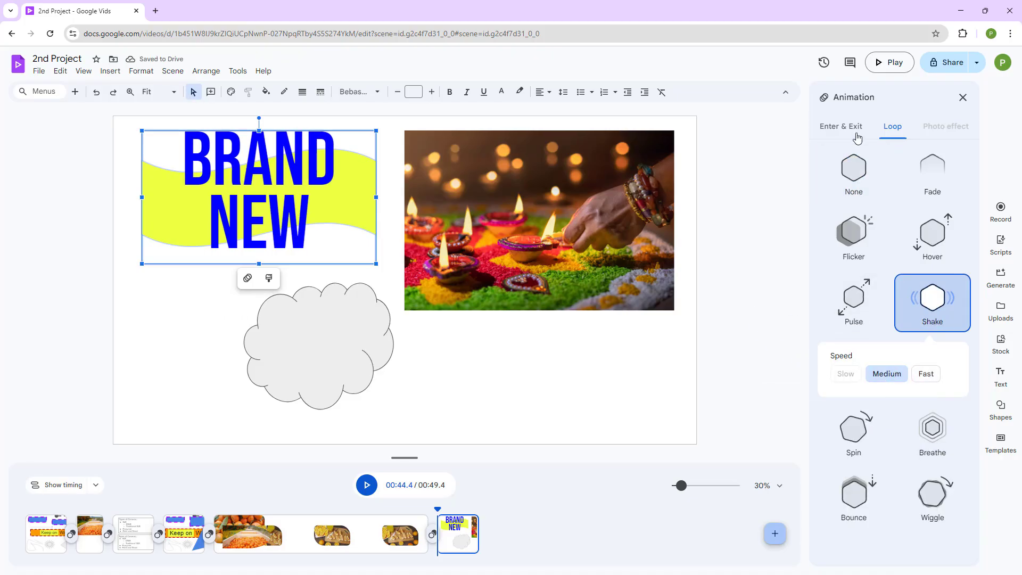
pyautogui.click(856, 134)
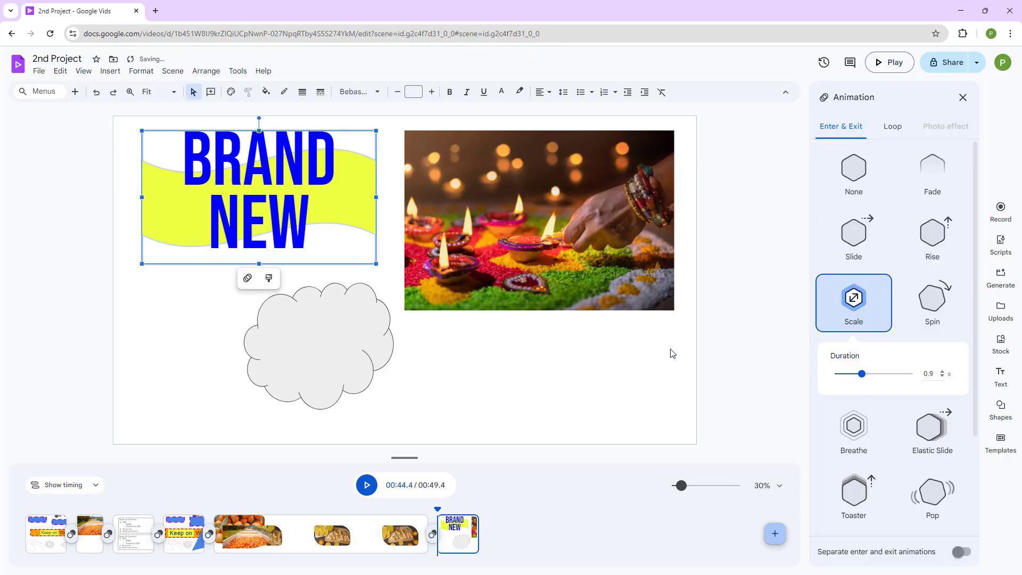
# Apply the Toaster enter animation to the diya lamps image.
pyautogui.click(566, 249)
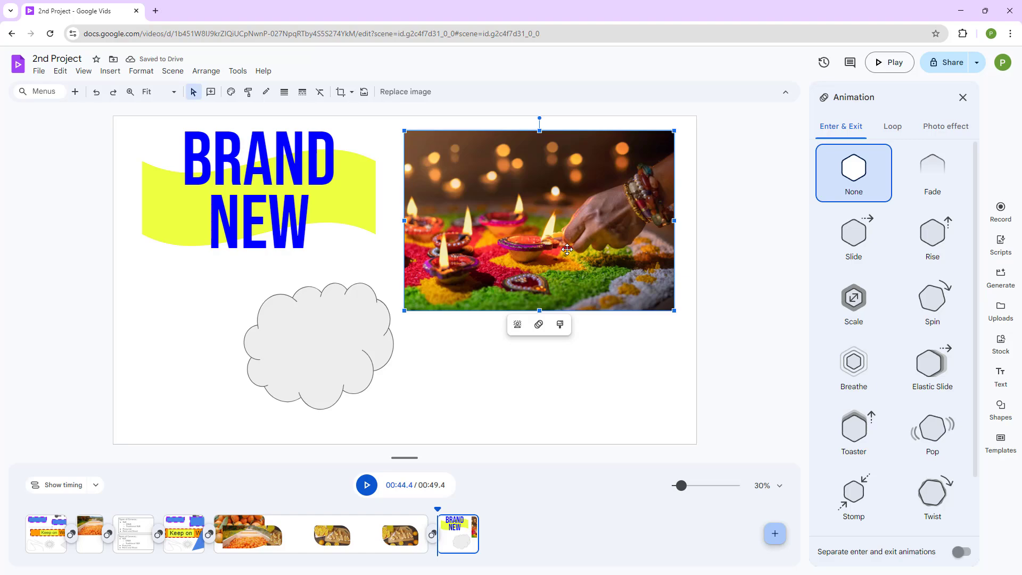
pyautogui.click(963, 97)
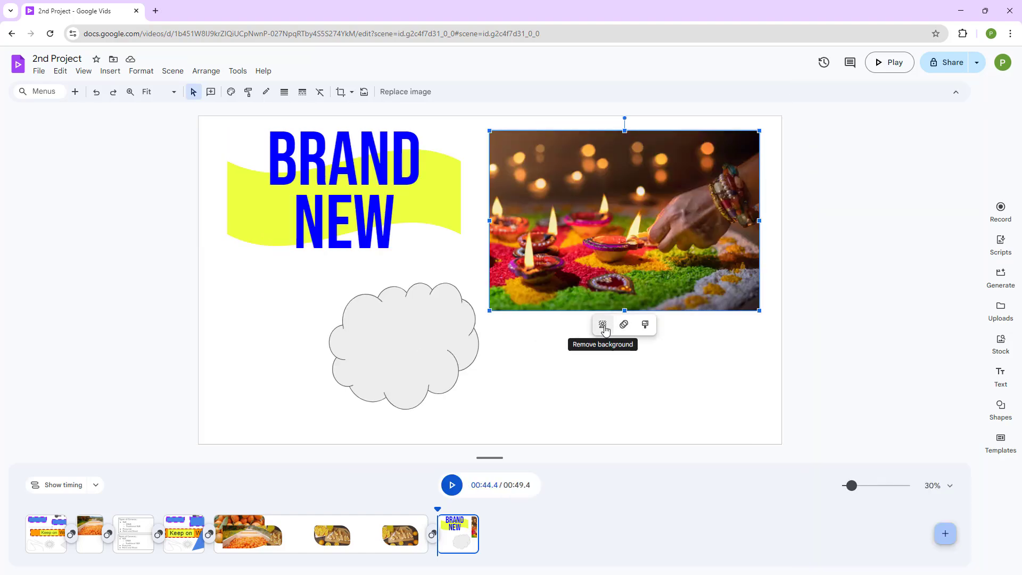
pyautogui.click(692, 385)
pyautogui.click(632, 238)
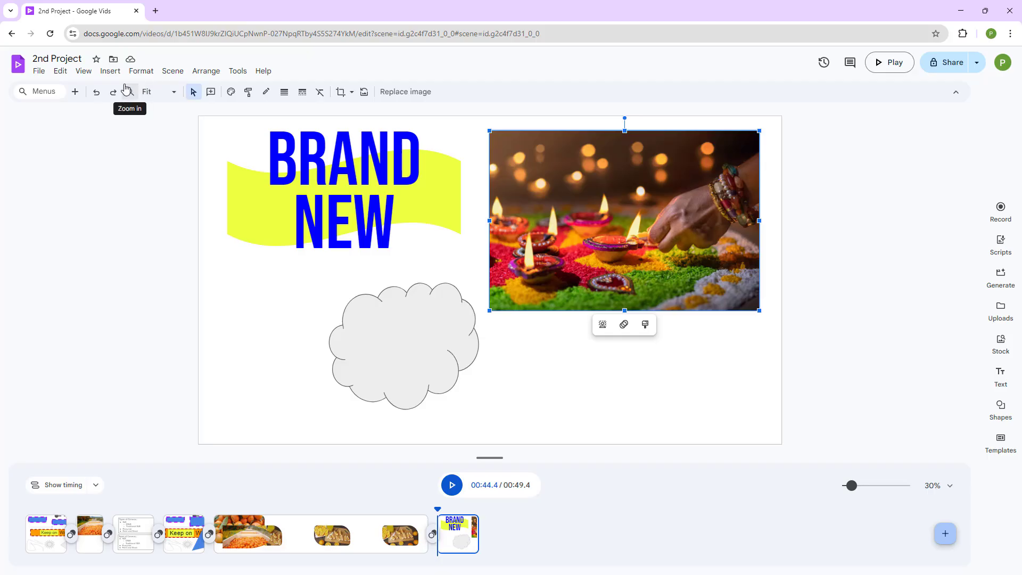
pyautogui.click(137, 72)
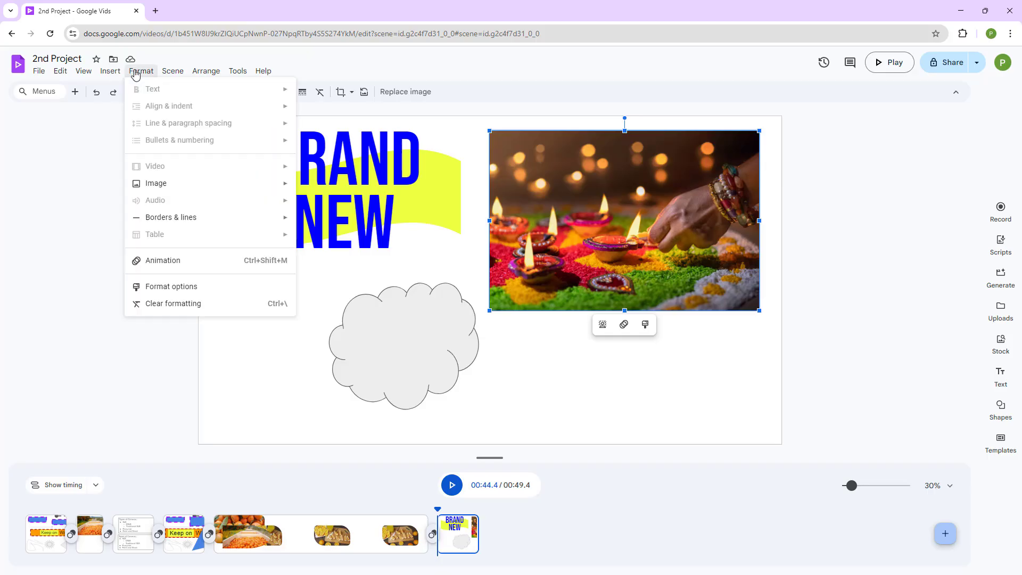
pyautogui.click(175, 261)
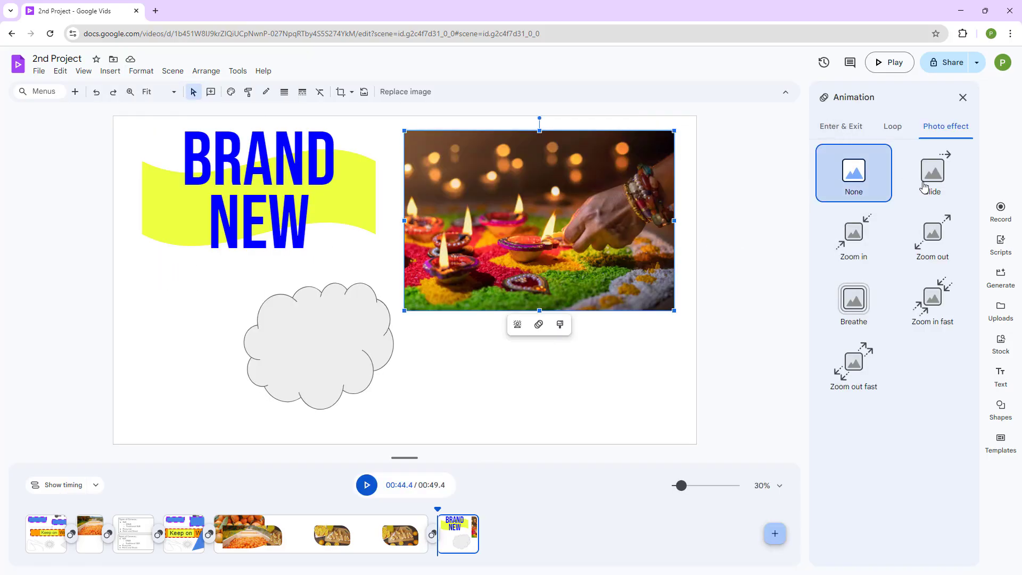
pyautogui.click(840, 128)
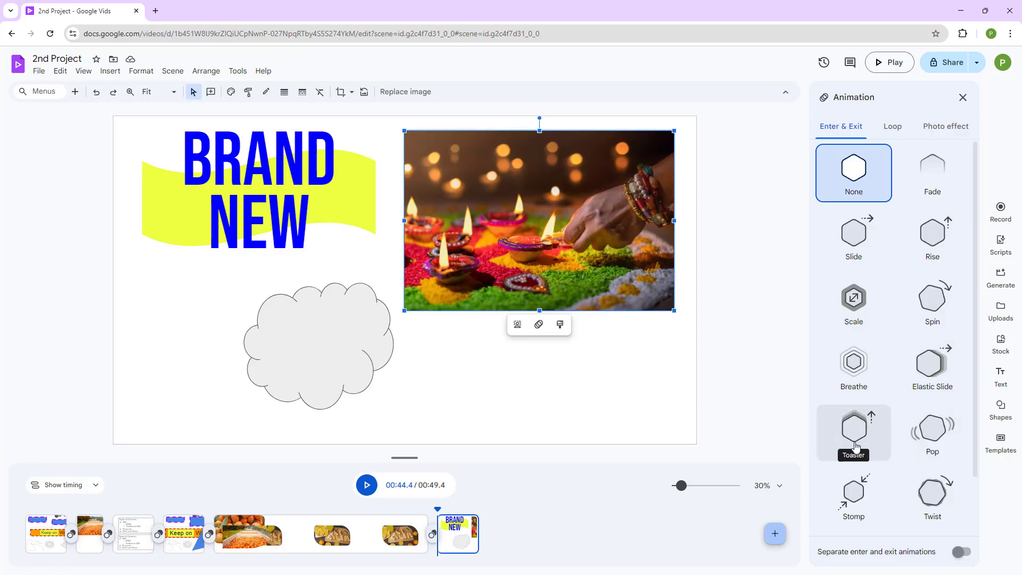
pyautogui.click(855, 445)
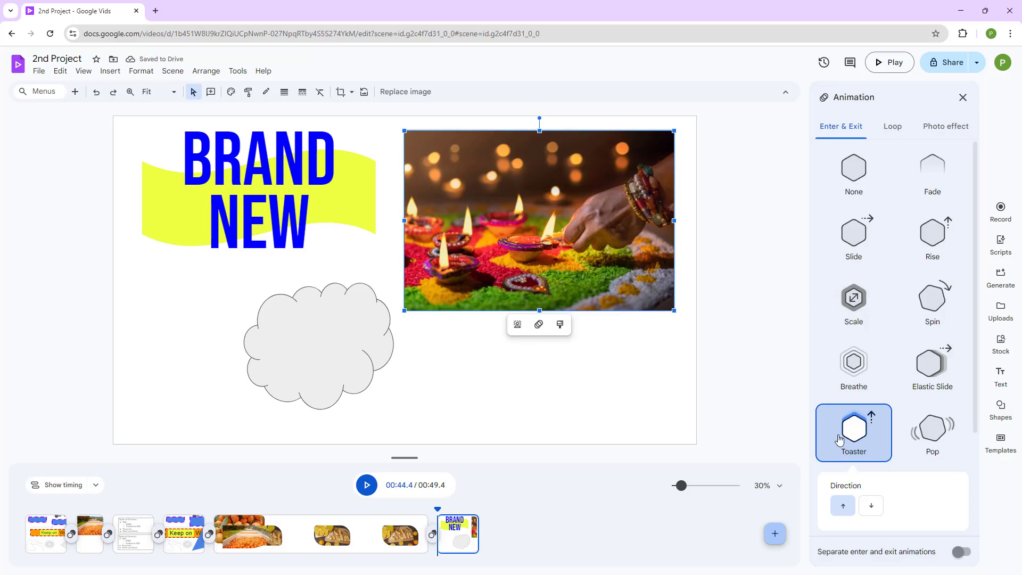
# Apply the Scale enter animation to the cloud shape.
pyautogui.click(341, 348)
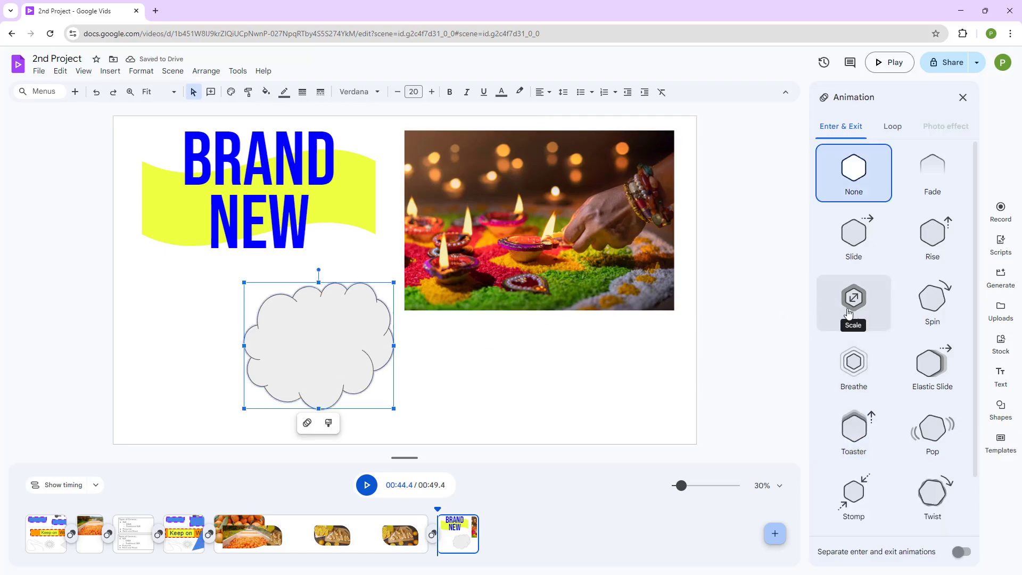
pyautogui.click(852, 307)
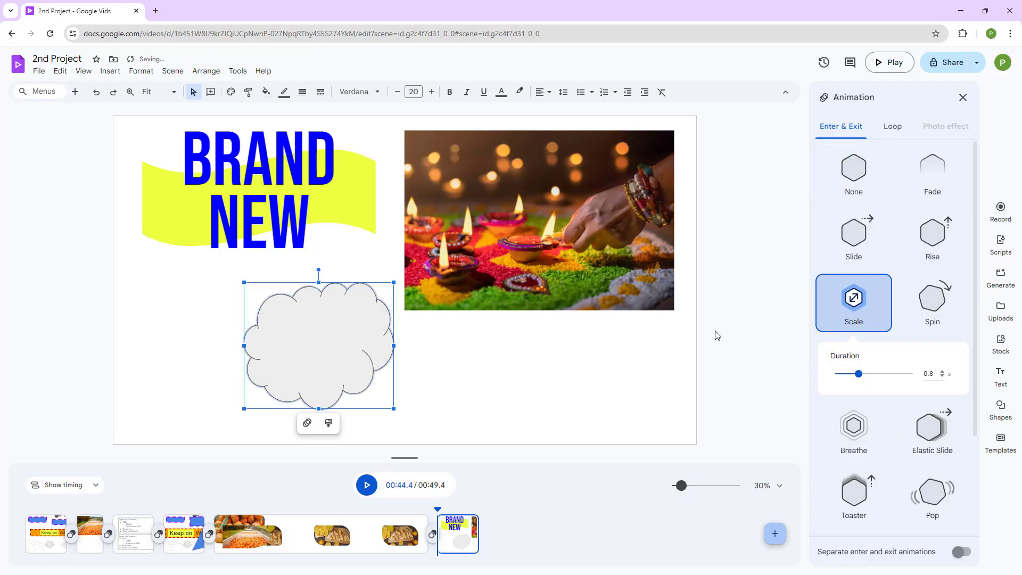
pyautogui.click(962, 97)
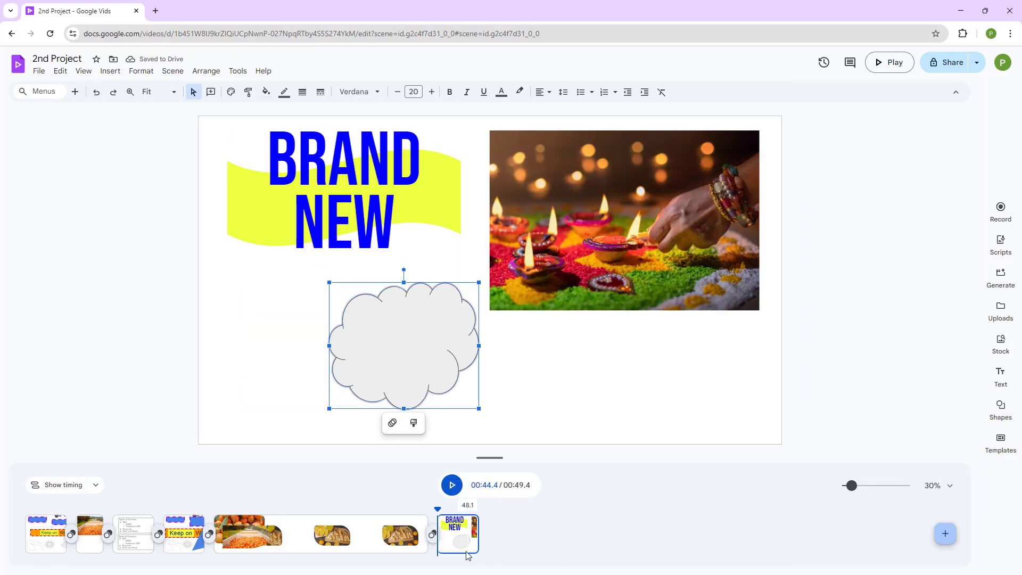
# Lengthen the final scene to about 21 seconds and preview it.
pyautogui.click(489, 534)
pyautogui.moveTo(489, 533); pyautogui.dragTo(610, 533)
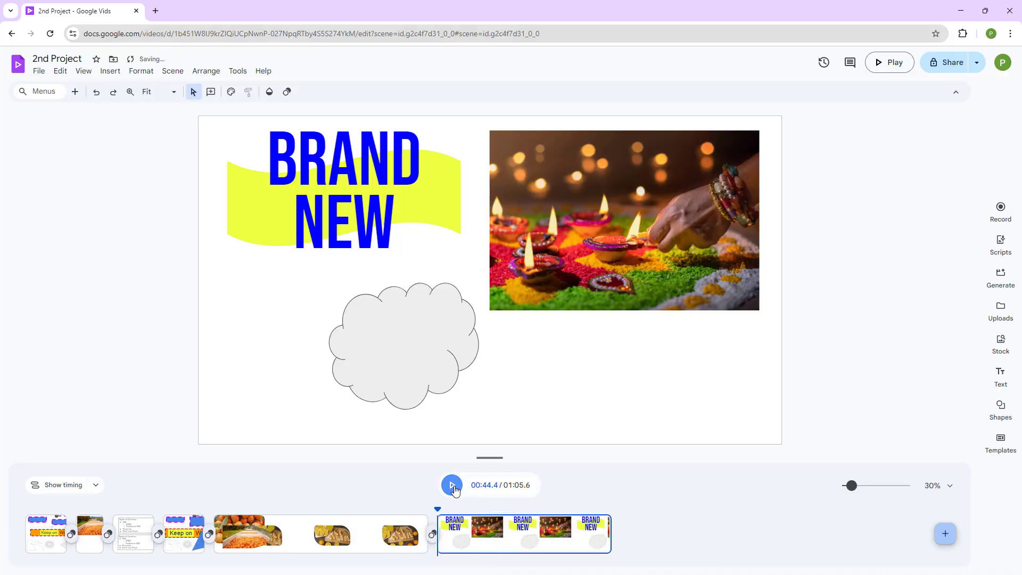
pyautogui.click(454, 488)
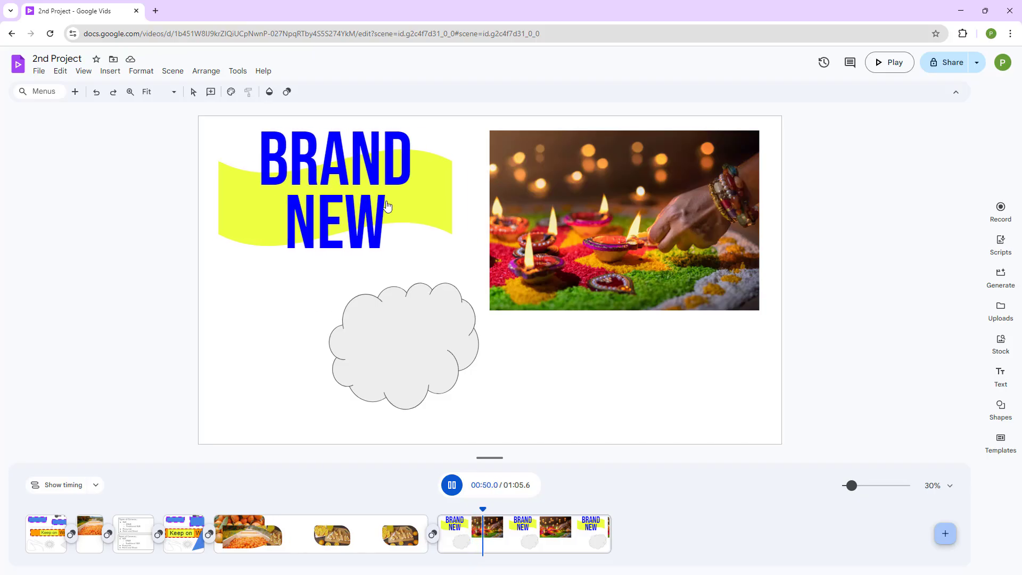
pyautogui.click(452, 494)
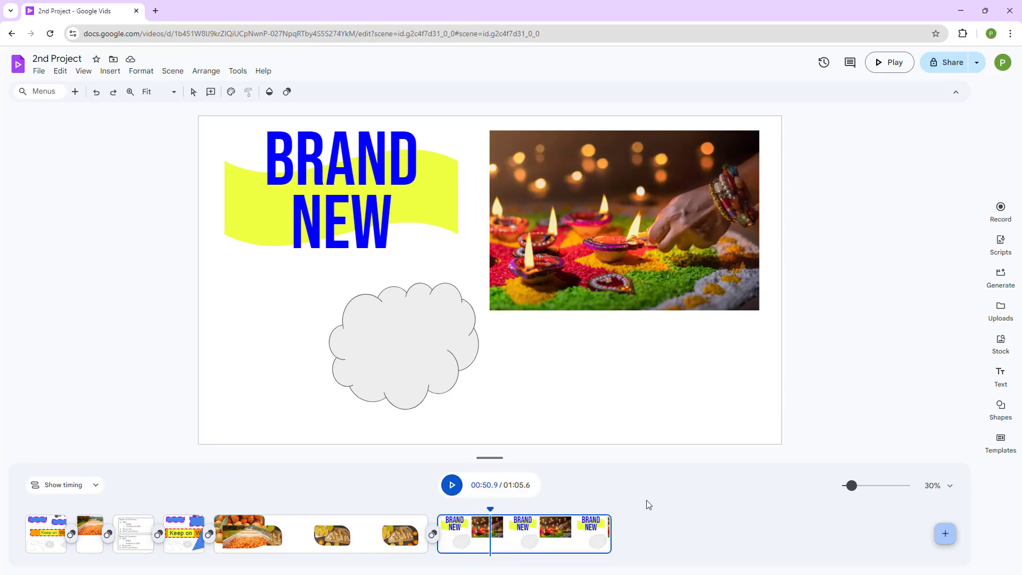
# Show the timing bars of all objects in the scene's timeline.
pyautogui.click(95, 485)
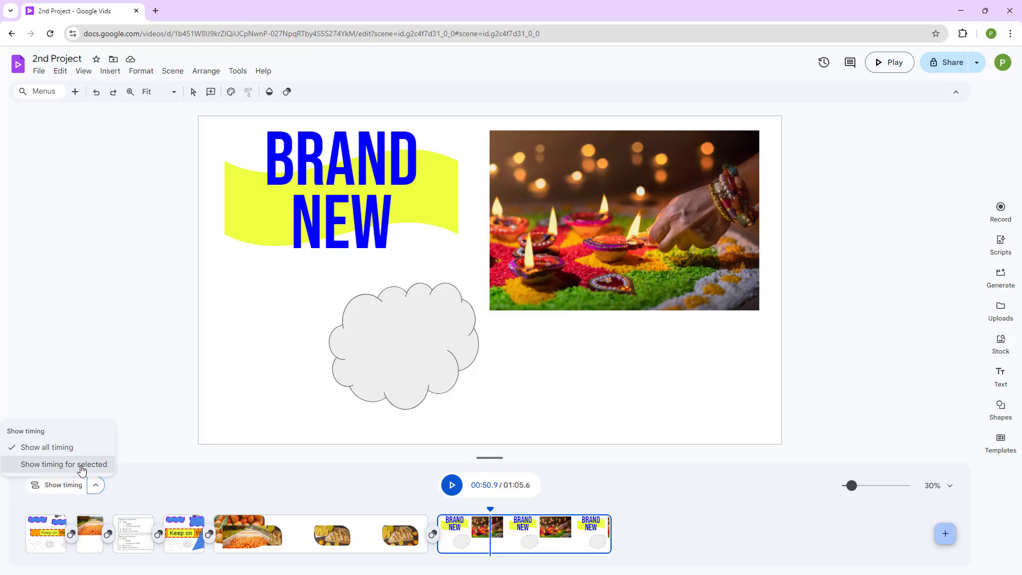
pyautogui.click(84, 467)
pyautogui.click(468, 491)
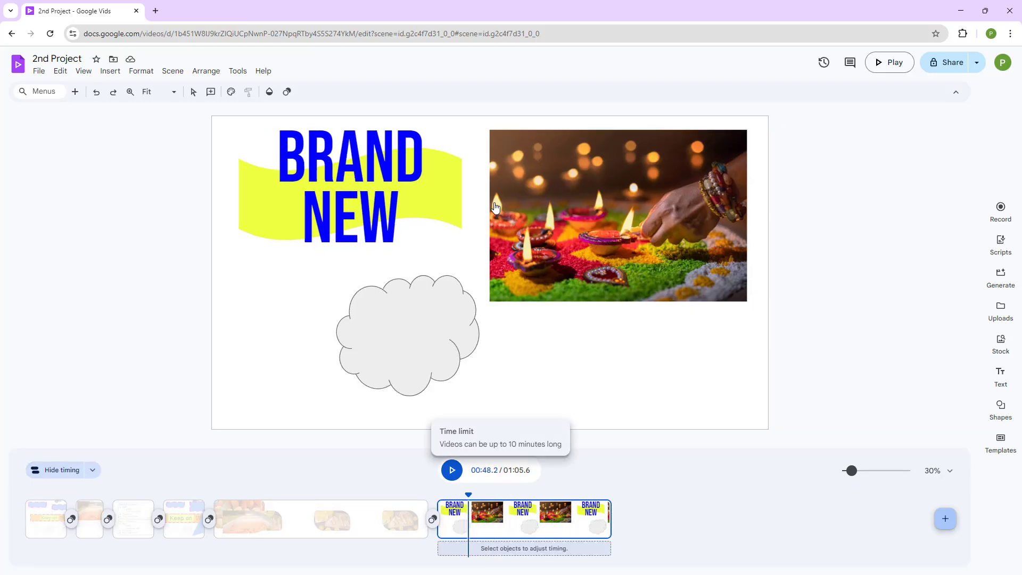
pyautogui.click(558, 201)
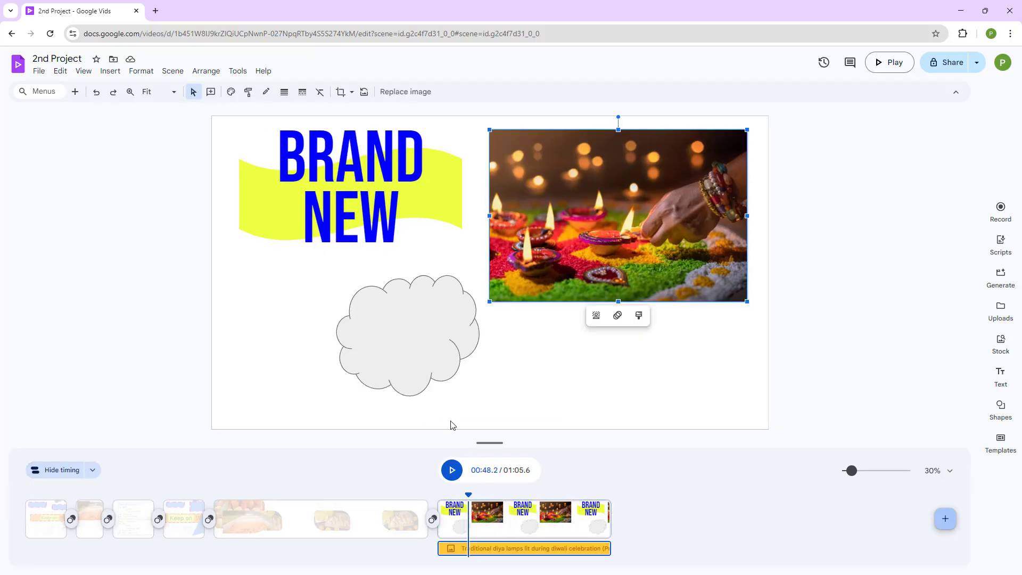
pyautogui.click(428, 320)
pyautogui.click(92, 469)
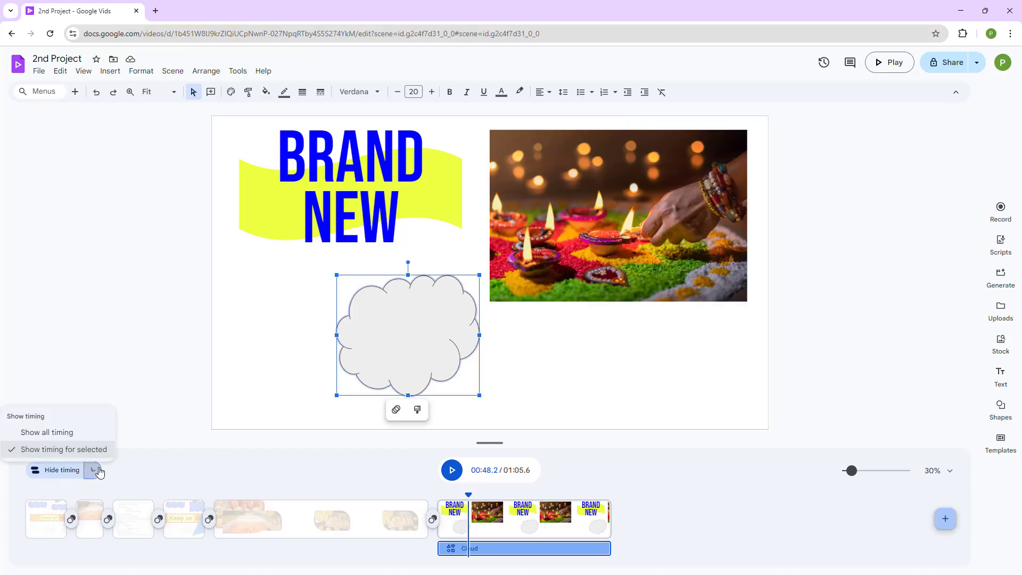
pyautogui.click(87, 437)
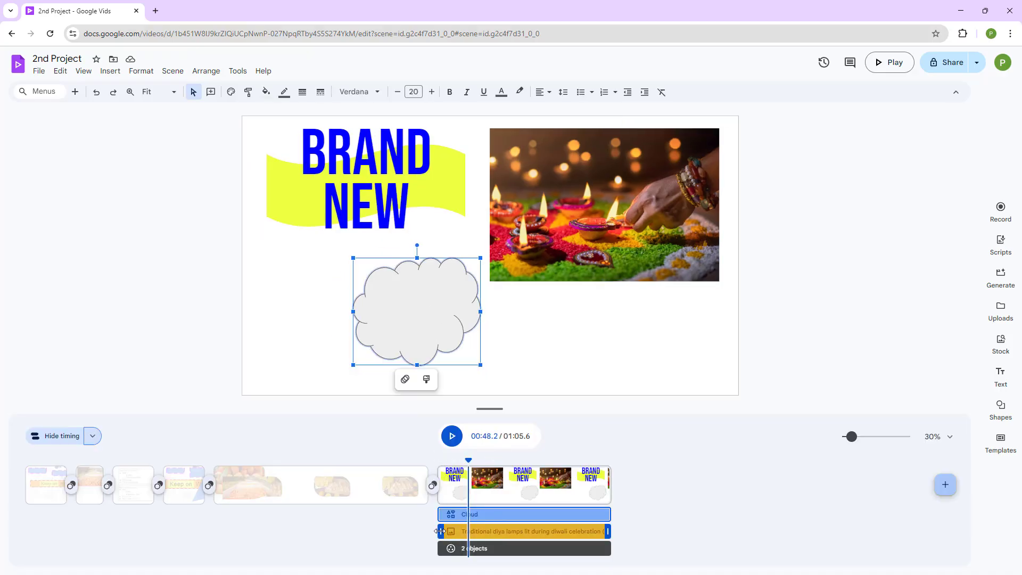
# Delay the start of the diya image and the two-object group in the scene's timeline.
pyautogui.moveTo(439, 531); pyautogui.dragTo(478, 548)
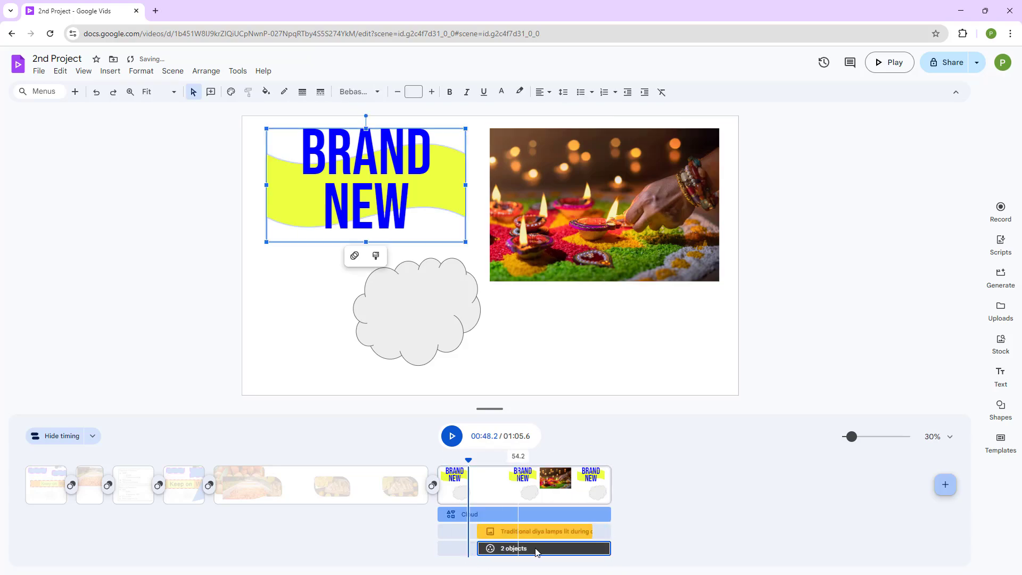
pyautogui.moveTo(570, 549); pyautogui.dragTo(555, 549)
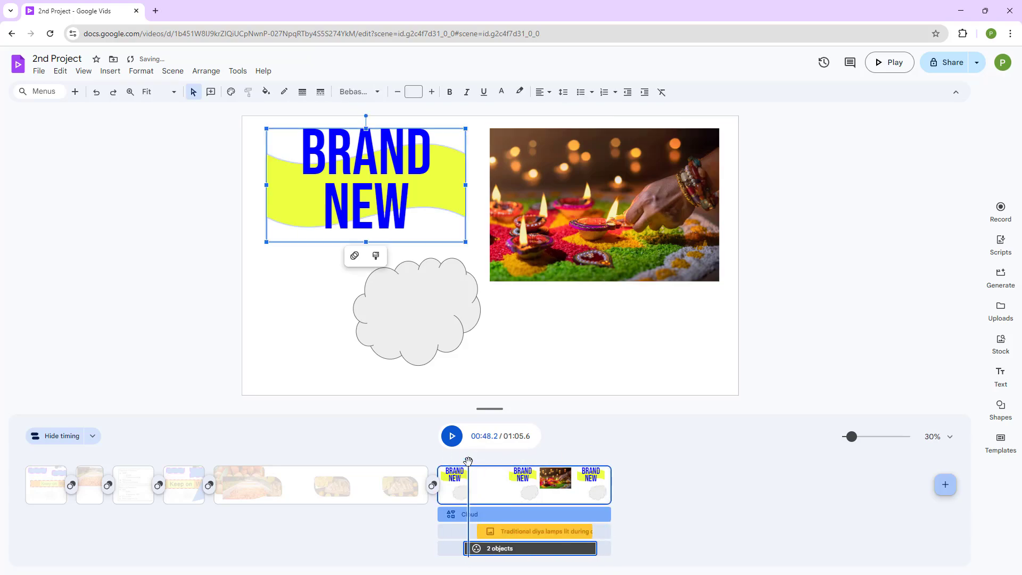
# Preview the final scene's playback from its start.
pyautogui.moveTo(468, 461); pyautogui.dragTo(428, 460)
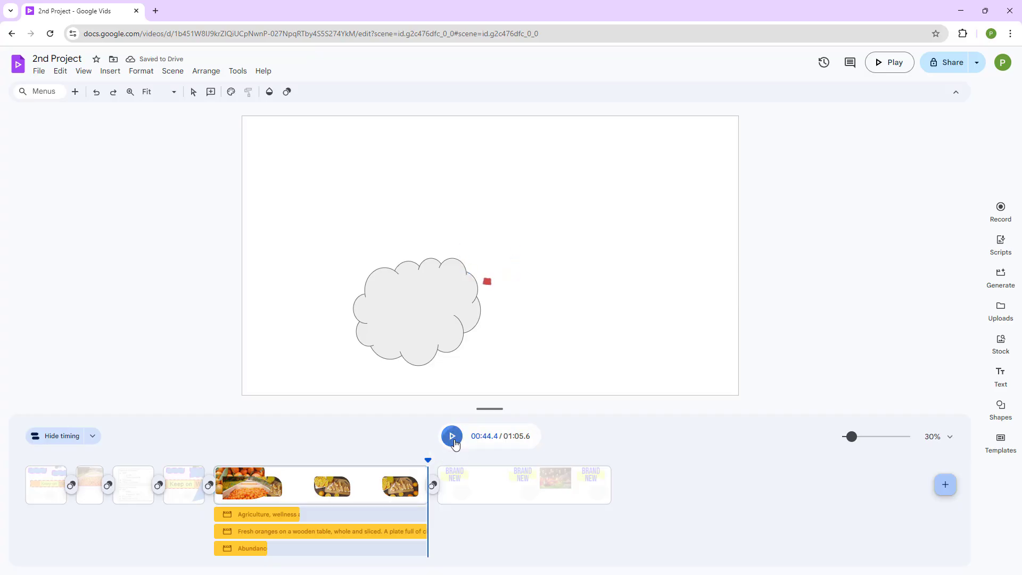
pyautogui.click(455, 442)
pyautogui.moveTo(429, 461); pyautogui.dragTo(441, 461)
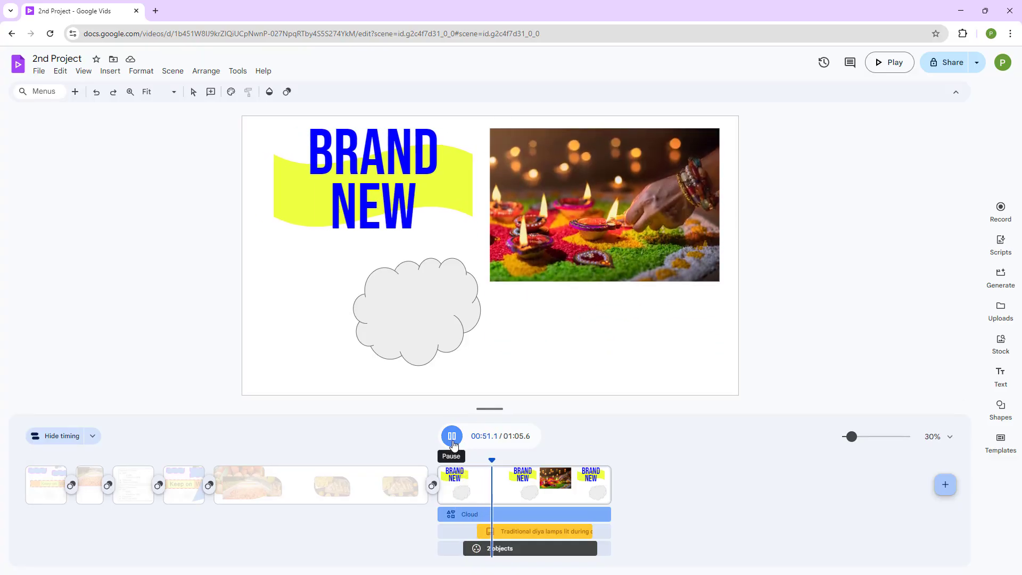
pyautogui.click(452, 436)
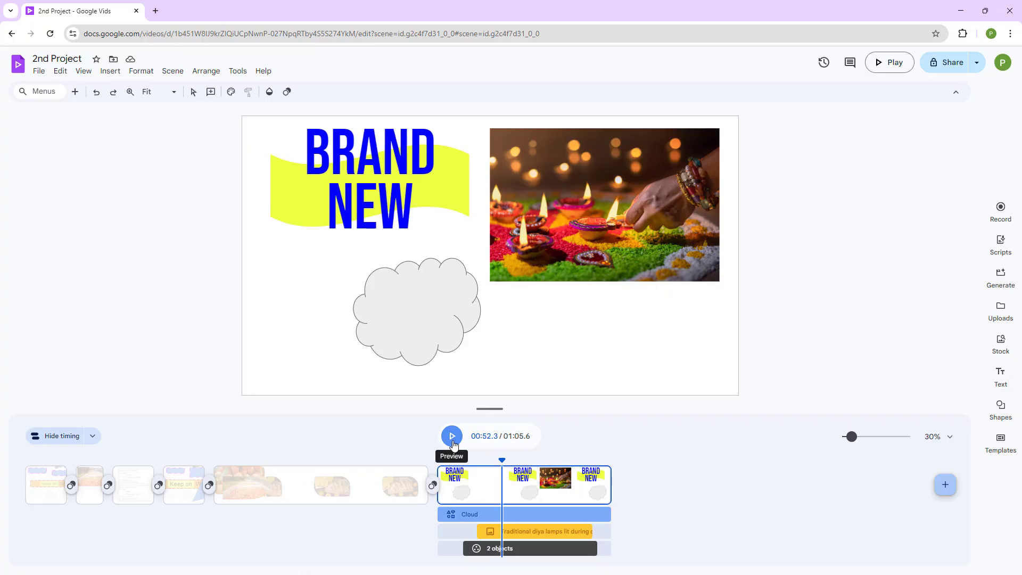